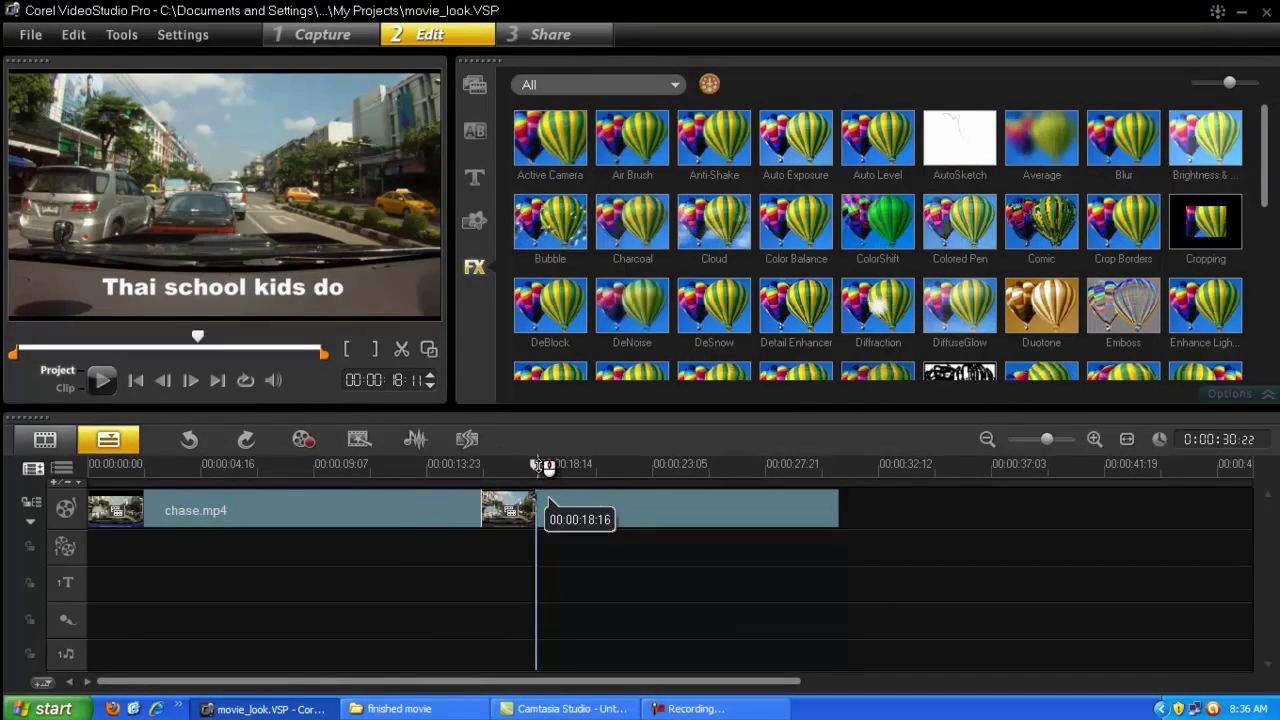
Select the chase clip and drag the Cropping filter from the FX gallery onto it.
scroll(545, 478, "up", 10)
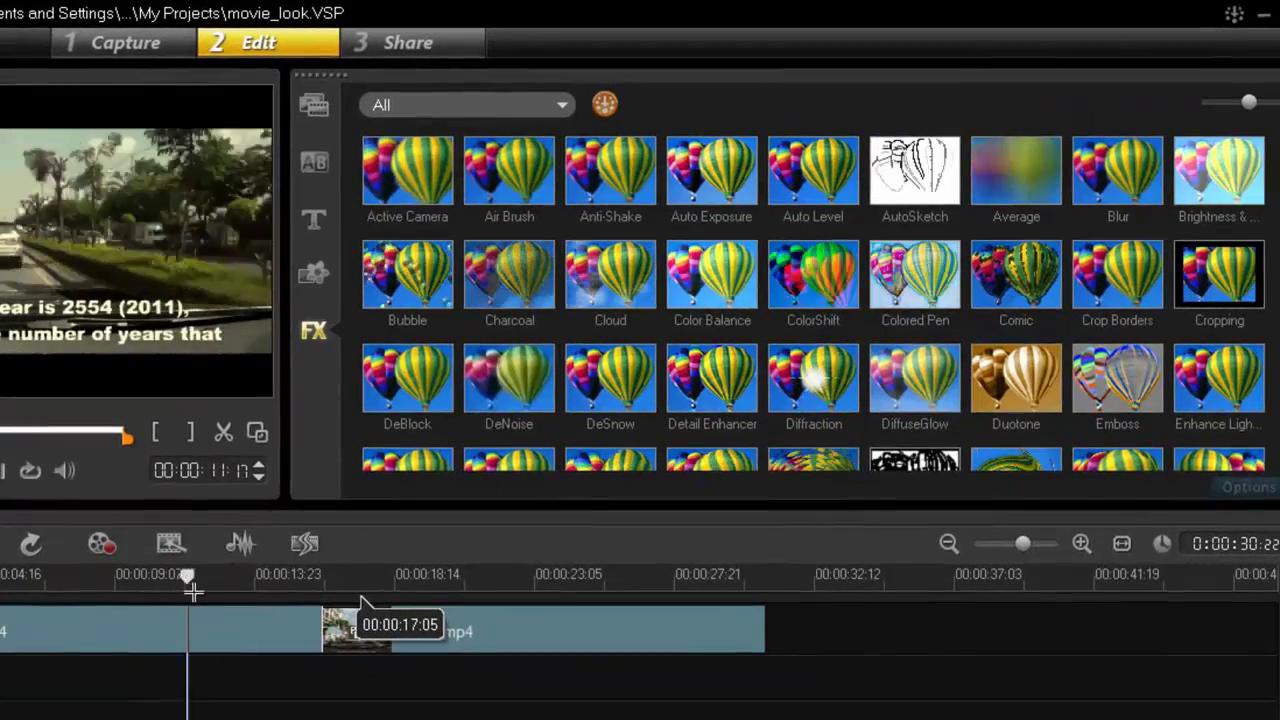
scroll(489, 490, "down", 5)
left_click(224, 590)
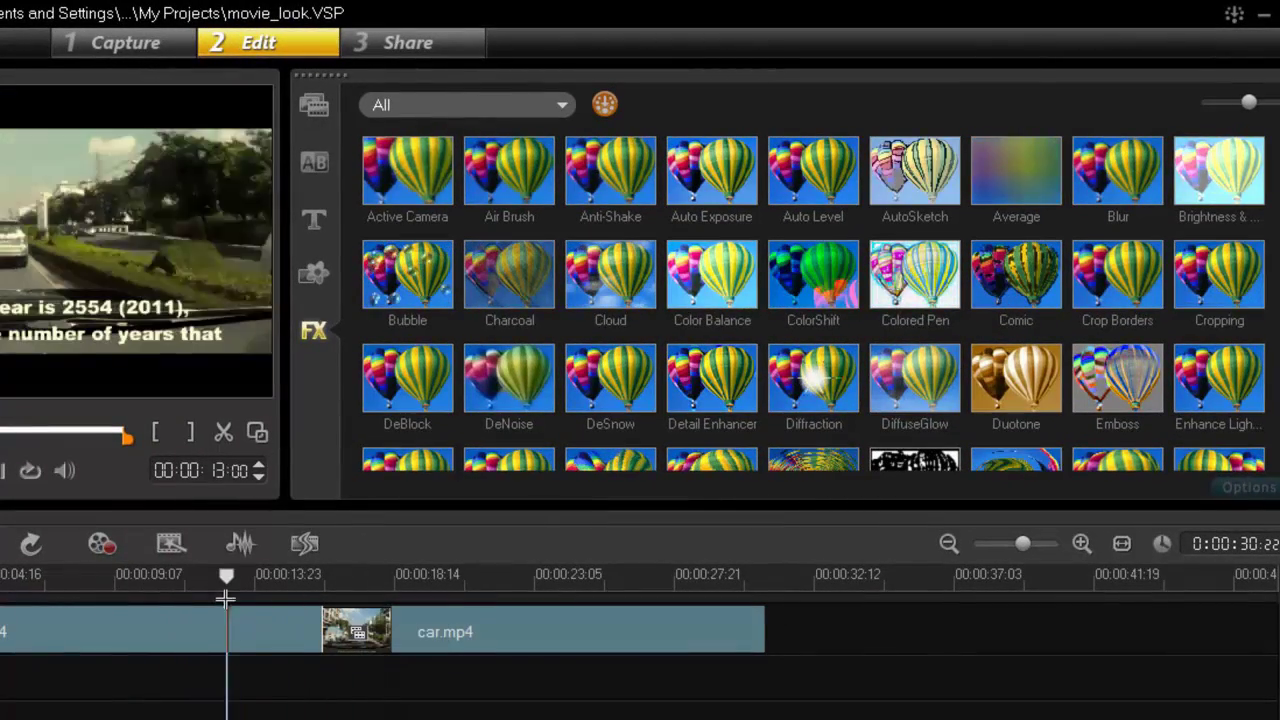
left_click(152, 624)
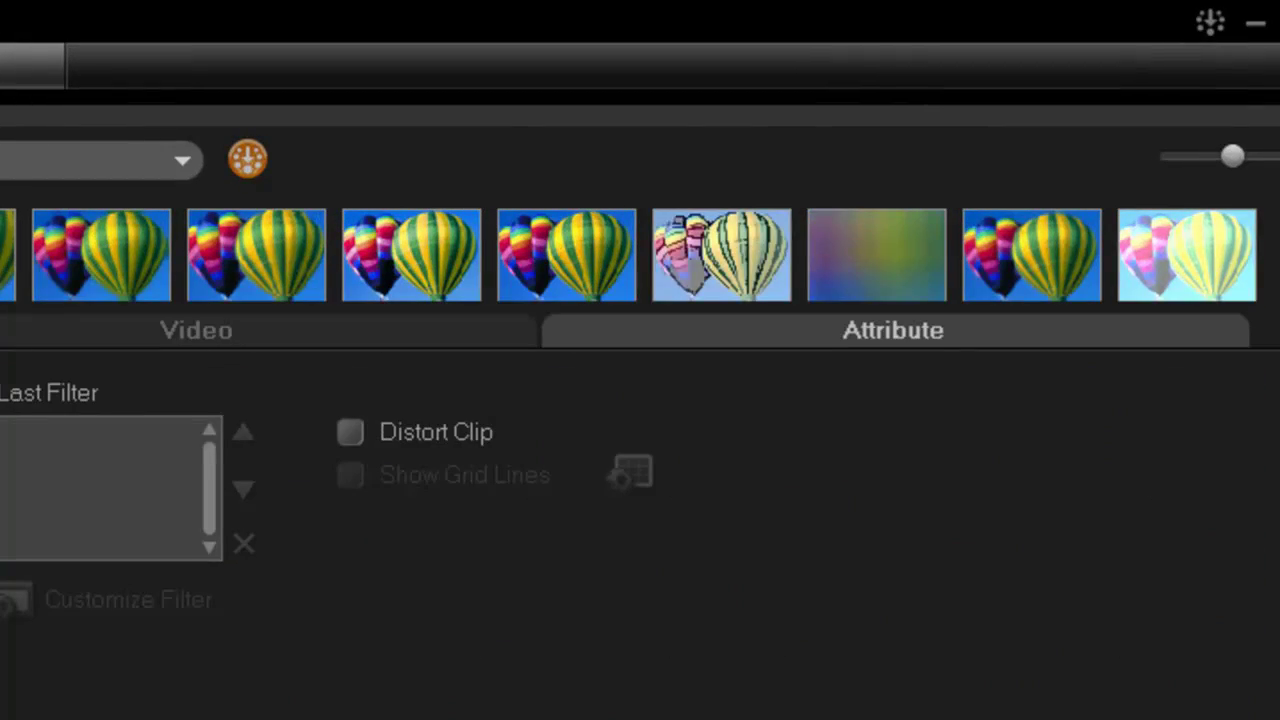
left_click(1227, 362)
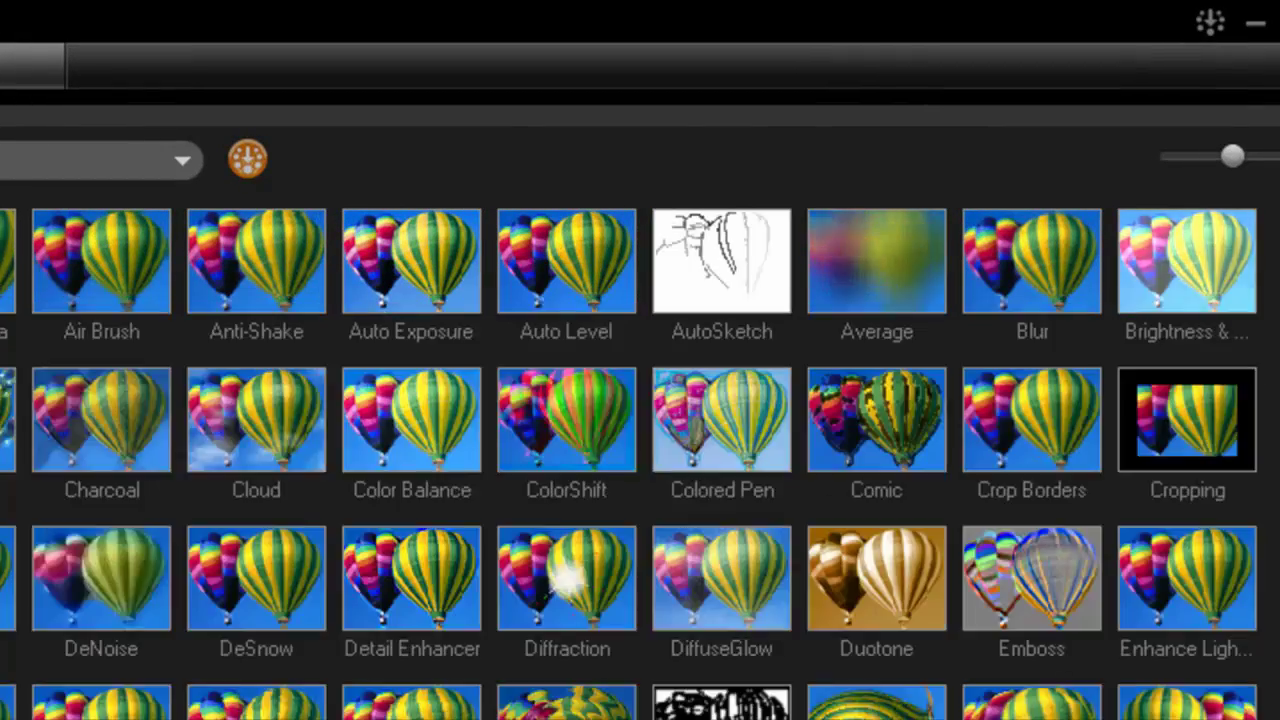
left_click_drag(684, 460, 120, 644)
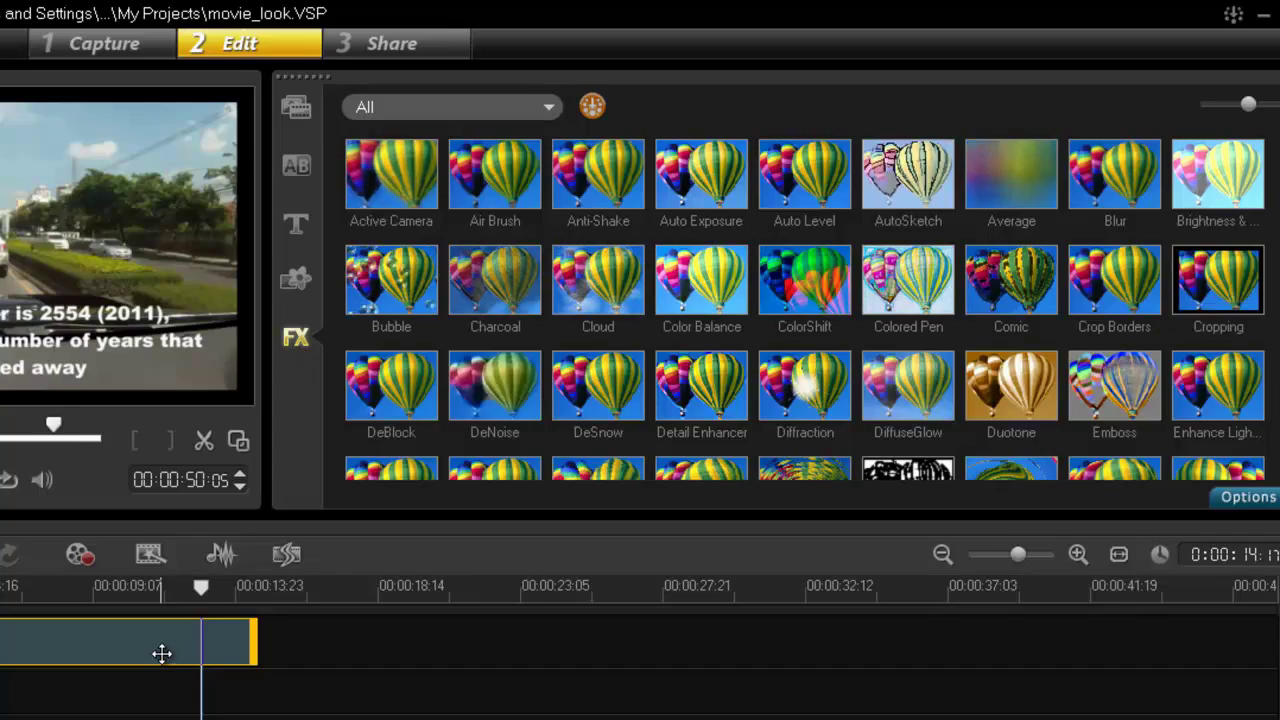
In the Cropping filter settings, set Width to 100 and Height to 75.
double_click(162, 653)
left_click(640, 456)
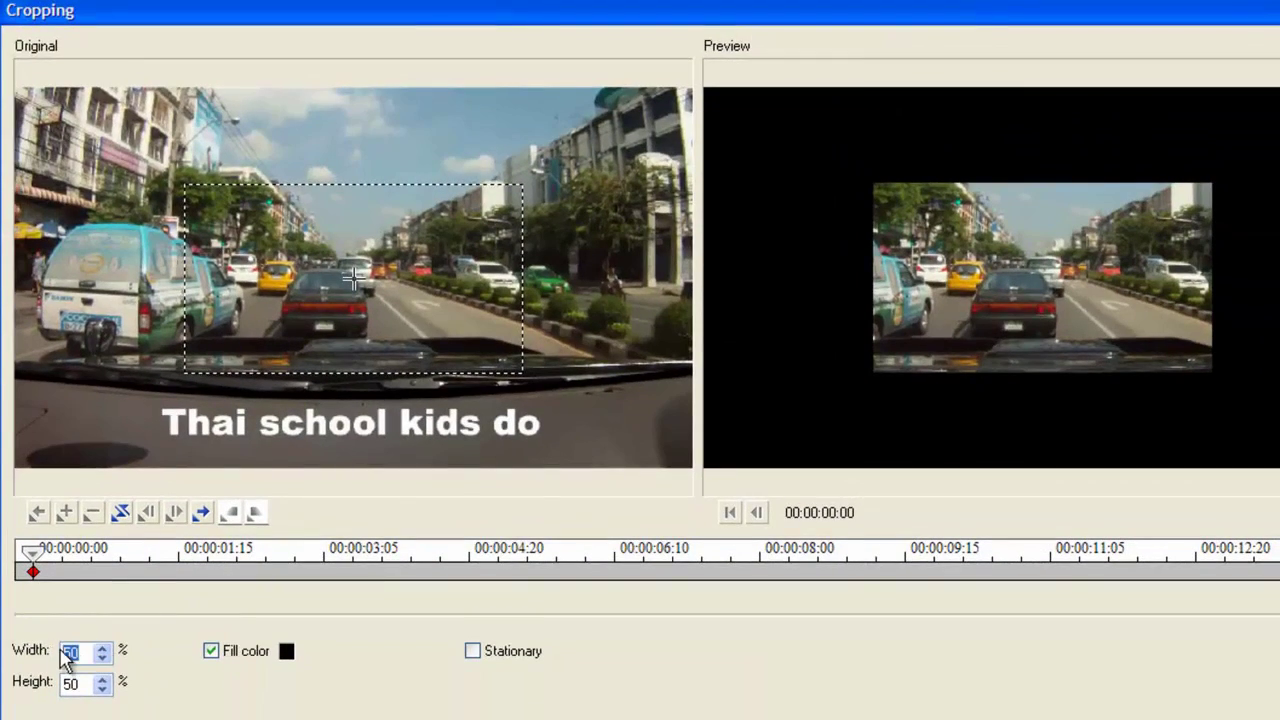
type("100")
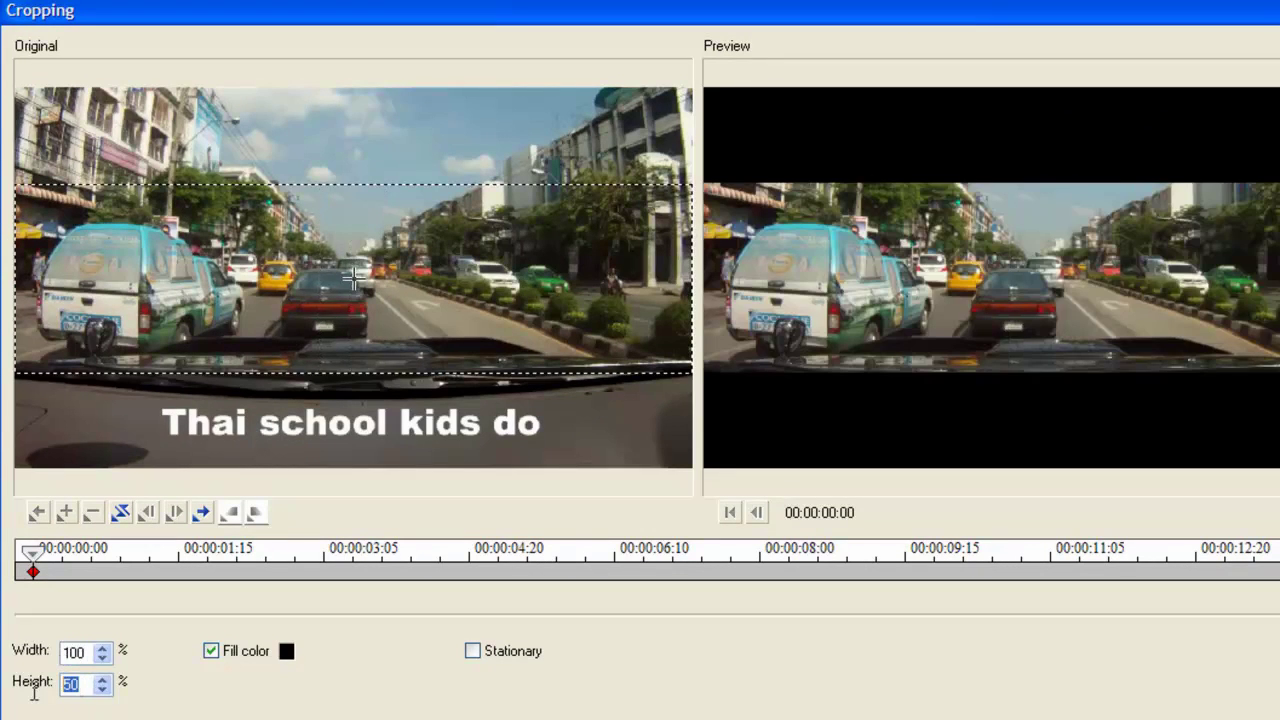
type("75")
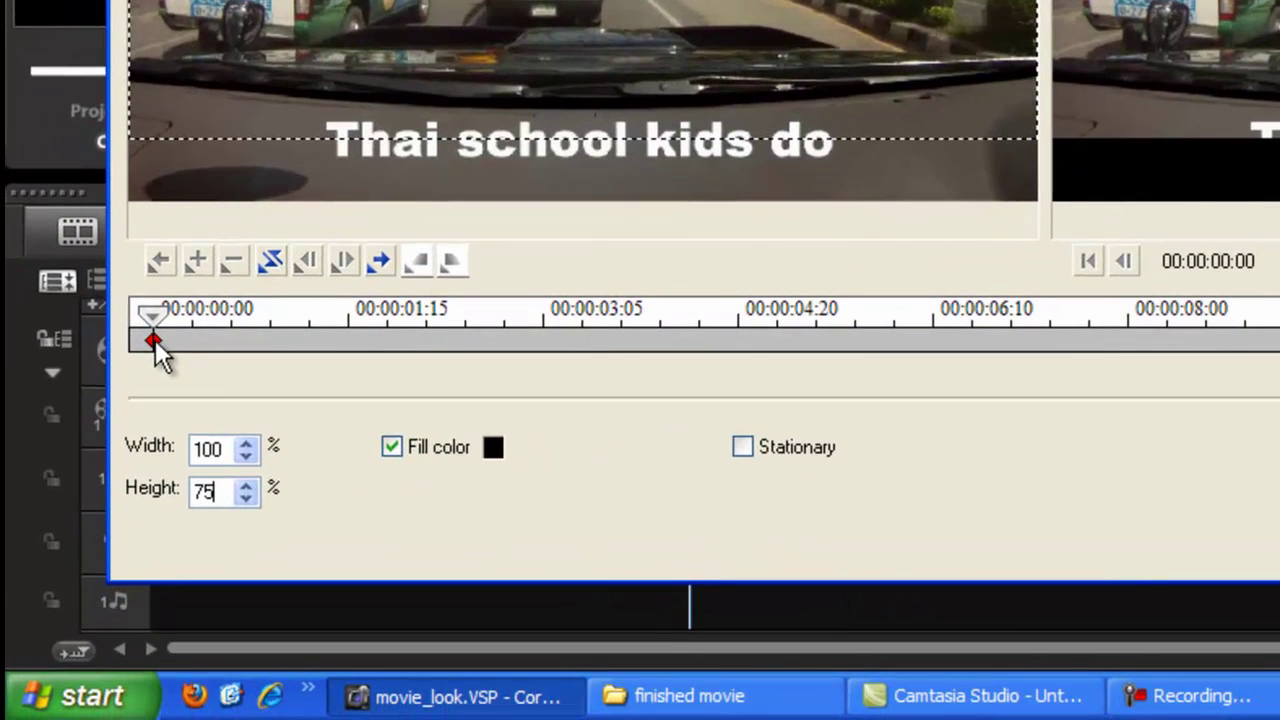
Paste the first keyframe's crop to all later keyframes and confirm with OK.
right_click(136, 375)
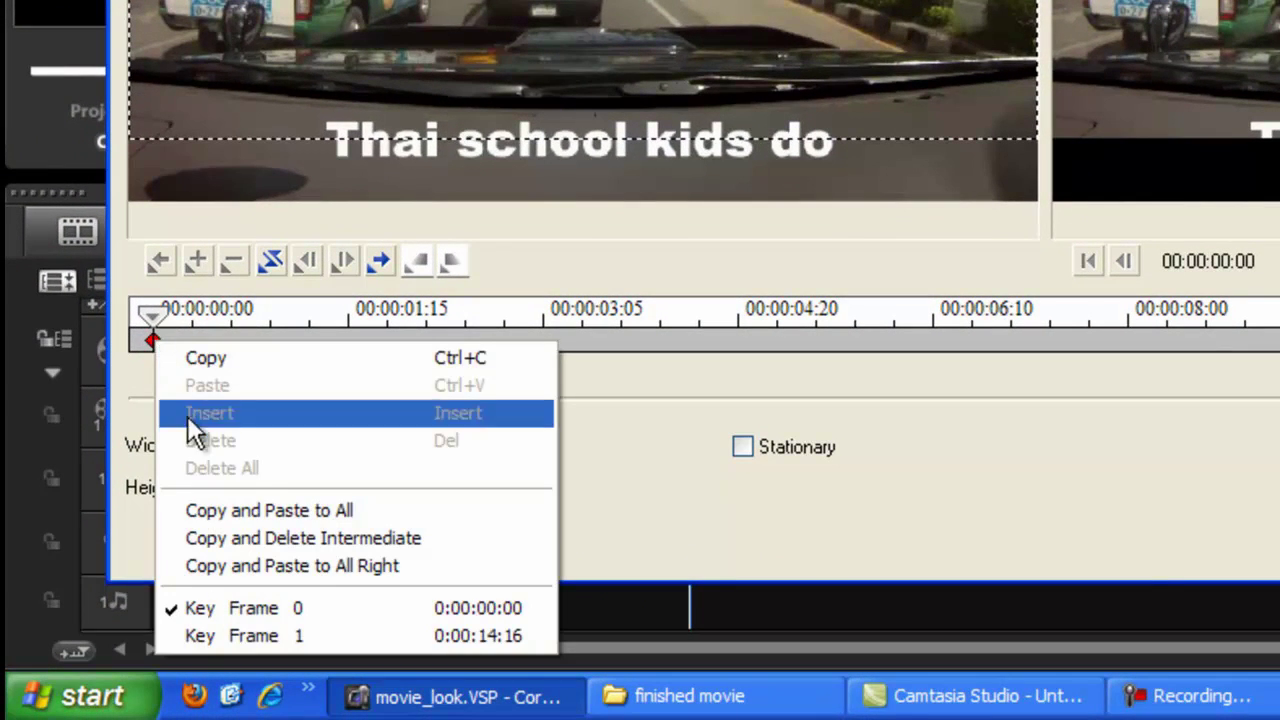
left_click(228, 566)
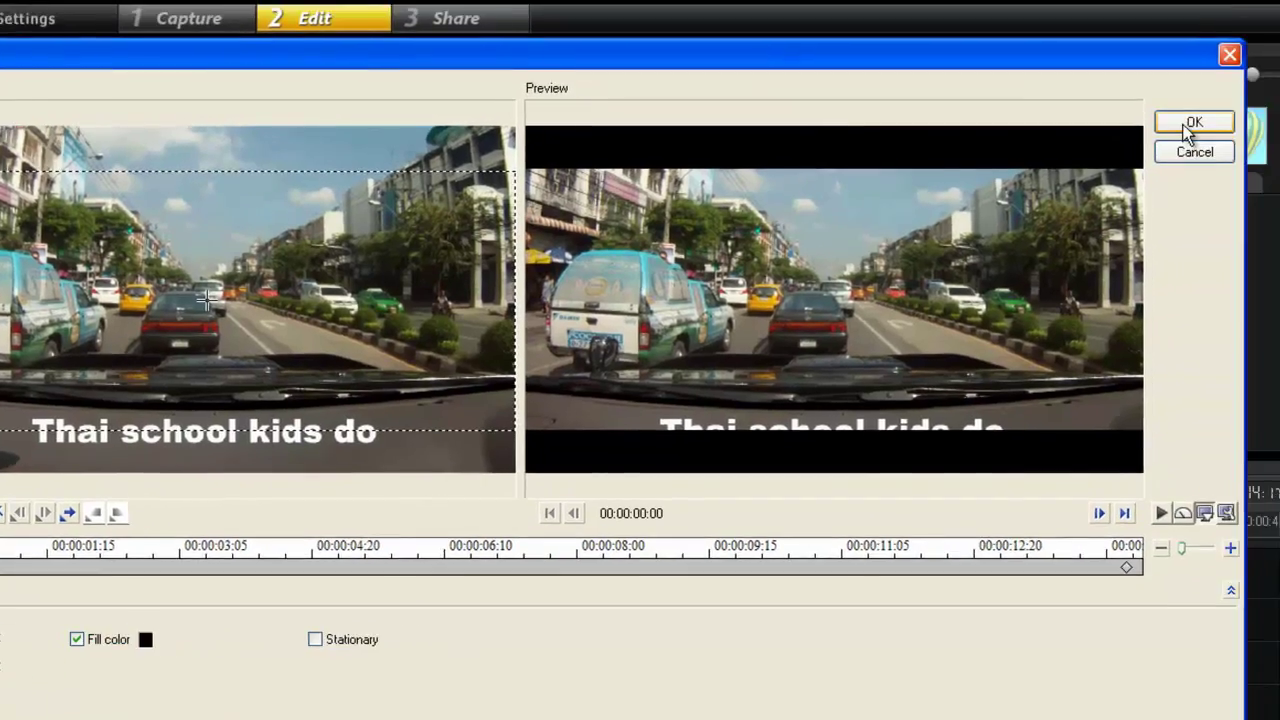
left_click(1191, 131)
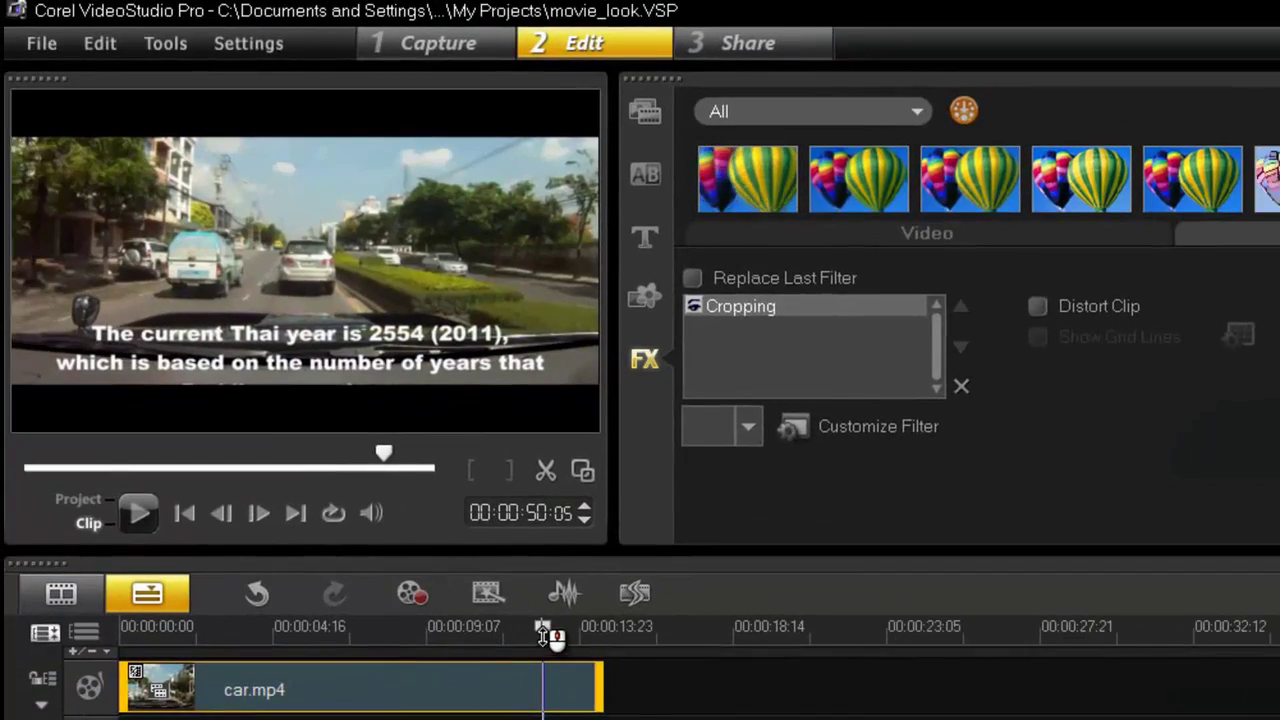
Preview the crop, then in Color Correction set Saturation -11, Brightness 6, Contrast 10.
left_click_drag(525, 620, 236, 621)
left_click_drag(270, 670, 353, 680)
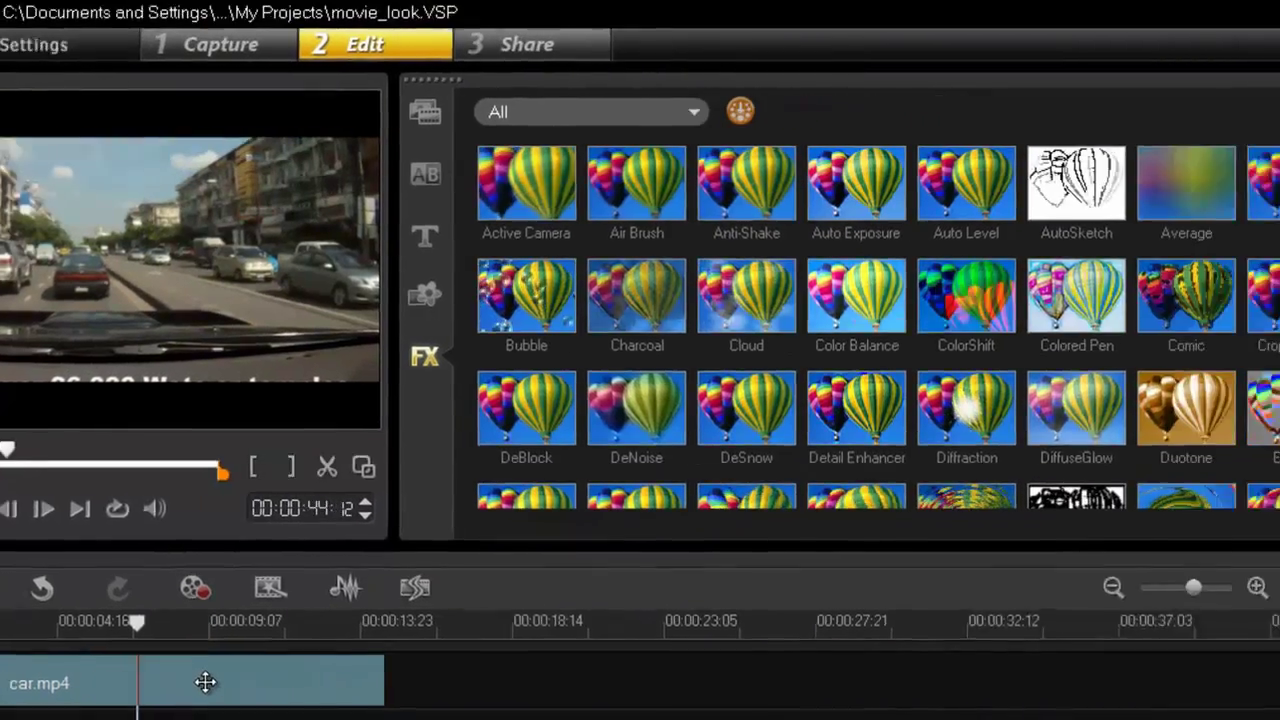
double_click(440, 688)
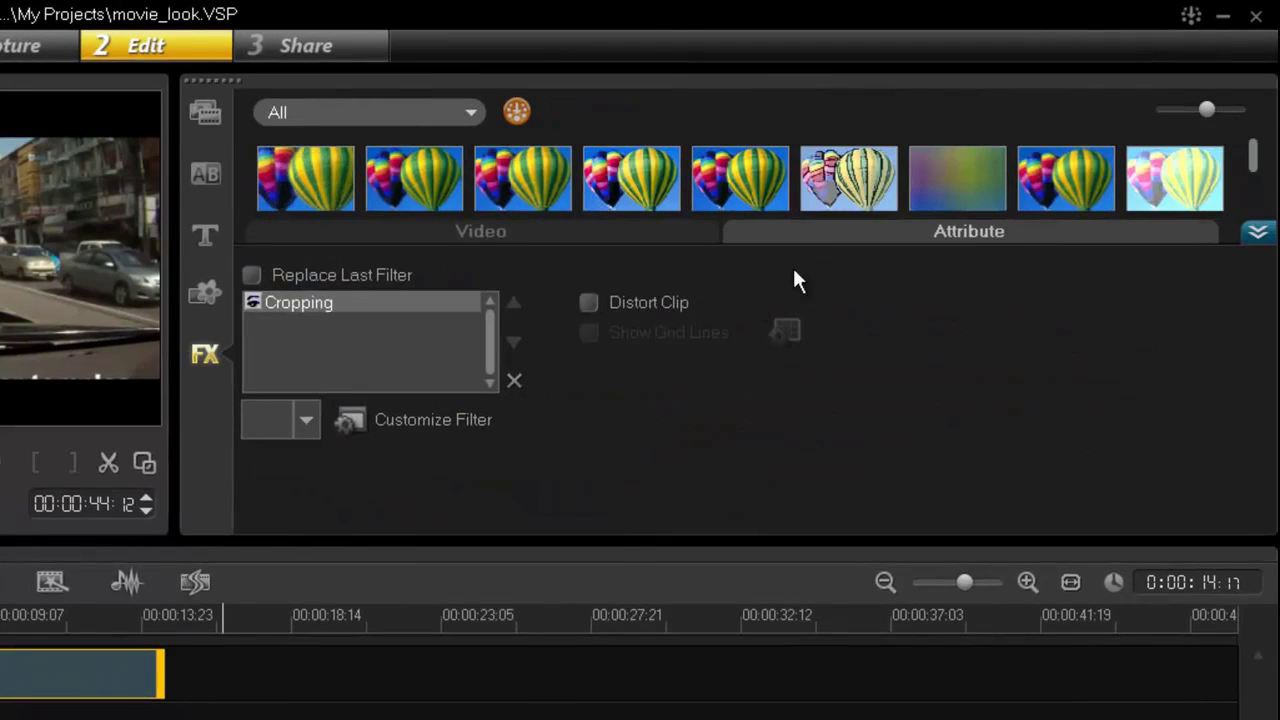
left_click(574, 237)
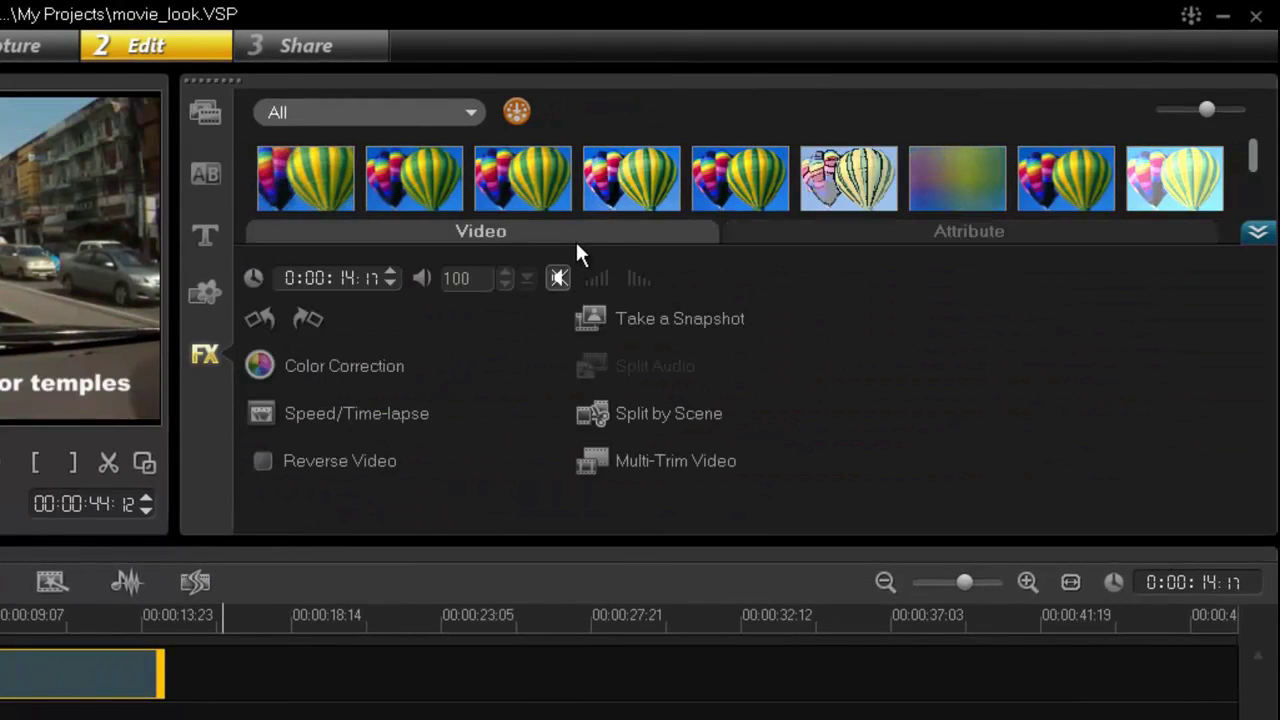
left_click(340, 363)
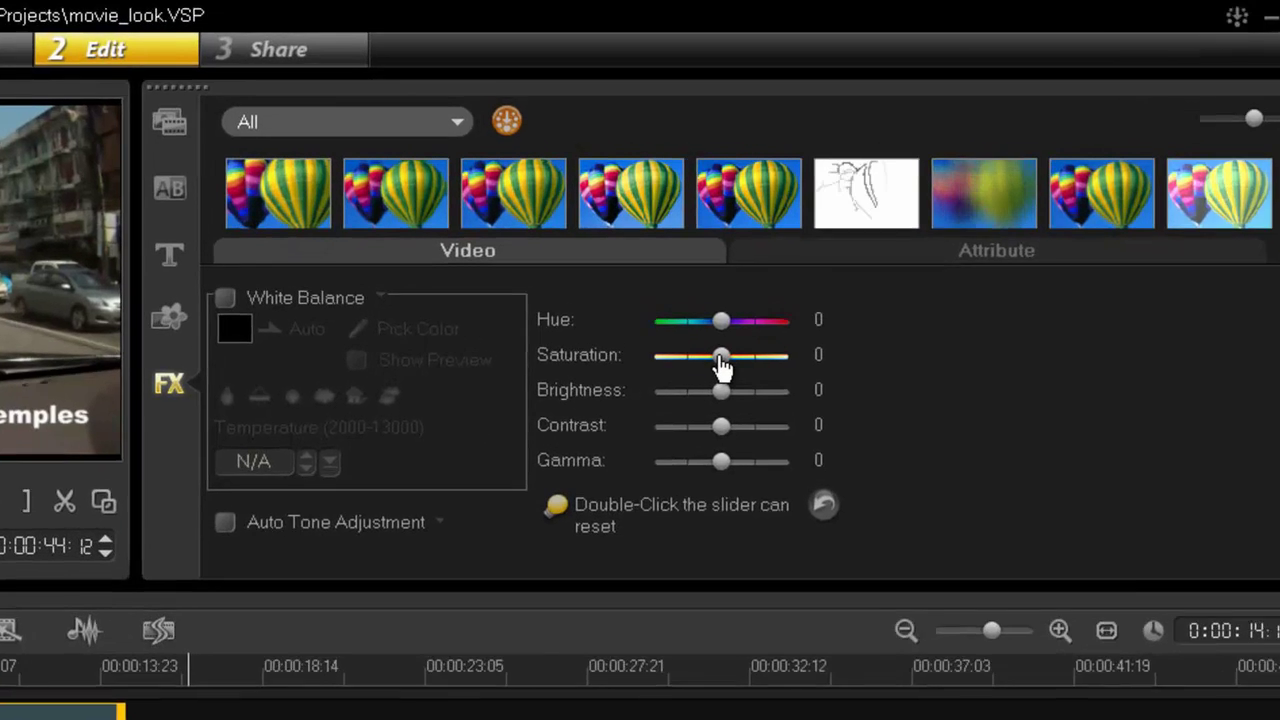
left_click_drag(714, 328, 708, 328)
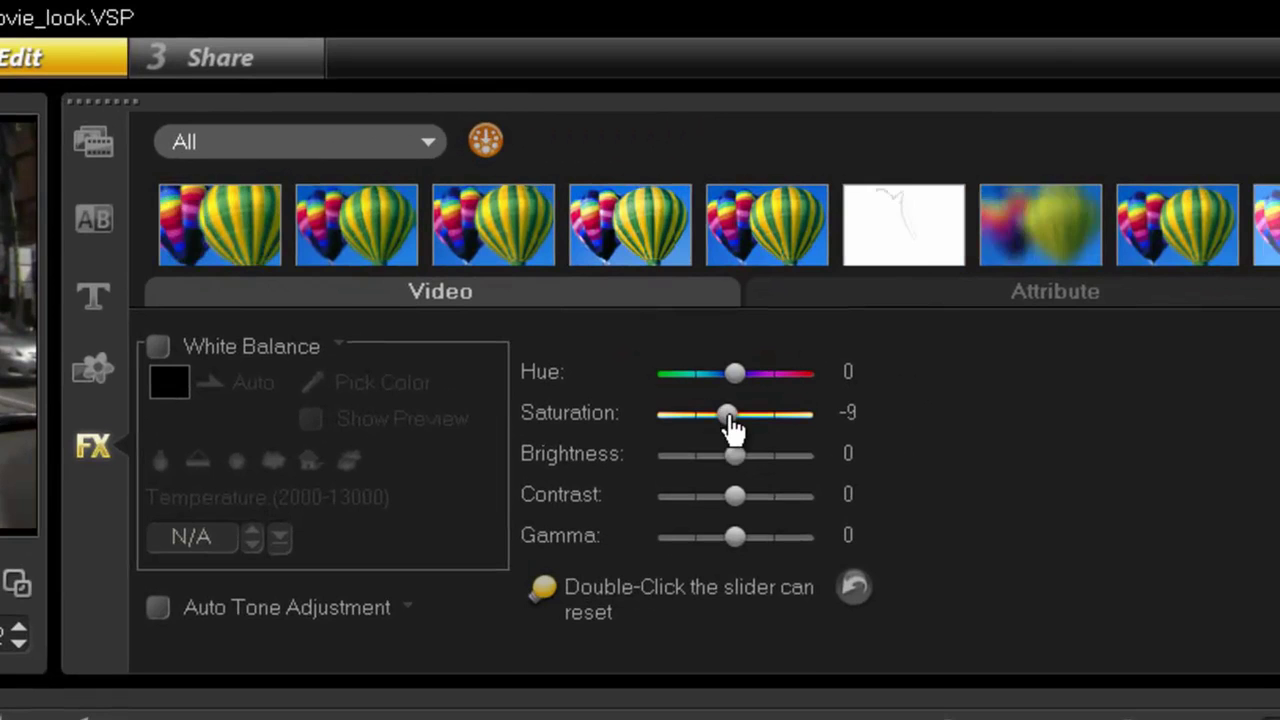
left_click_drag(729, 420, 727, 420)
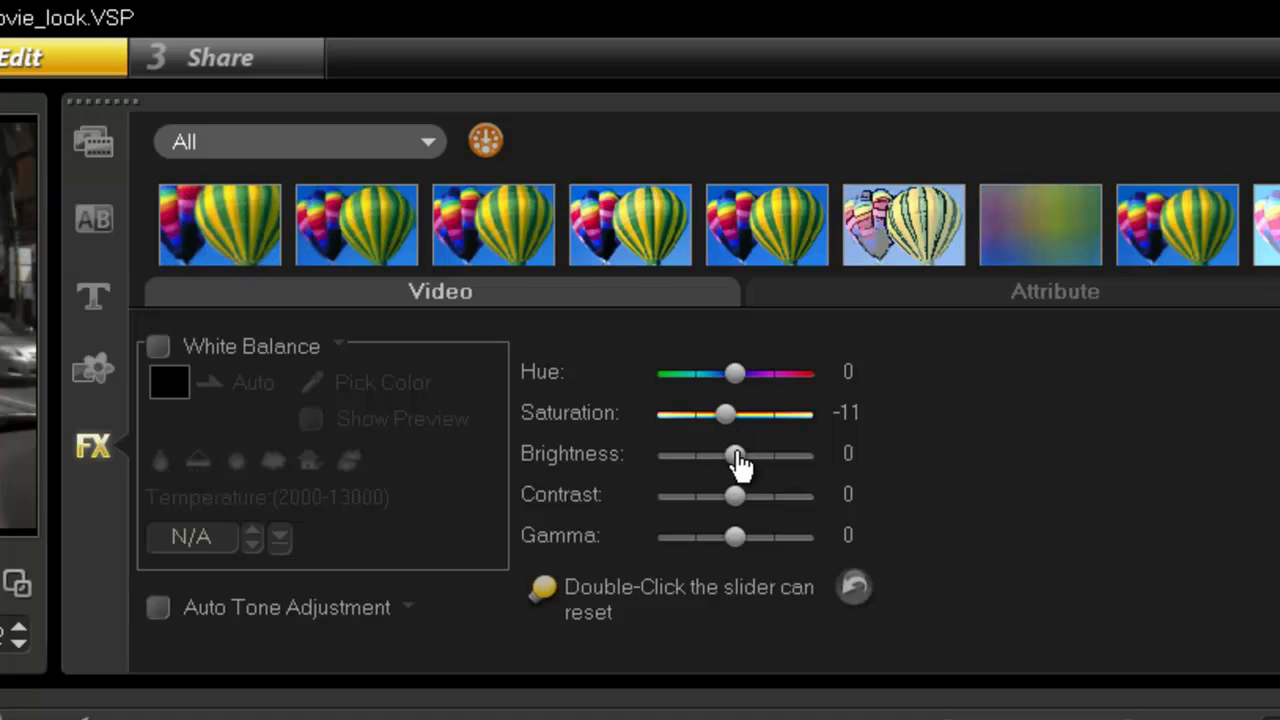
left_click_drag(737, 462, 745, 462)
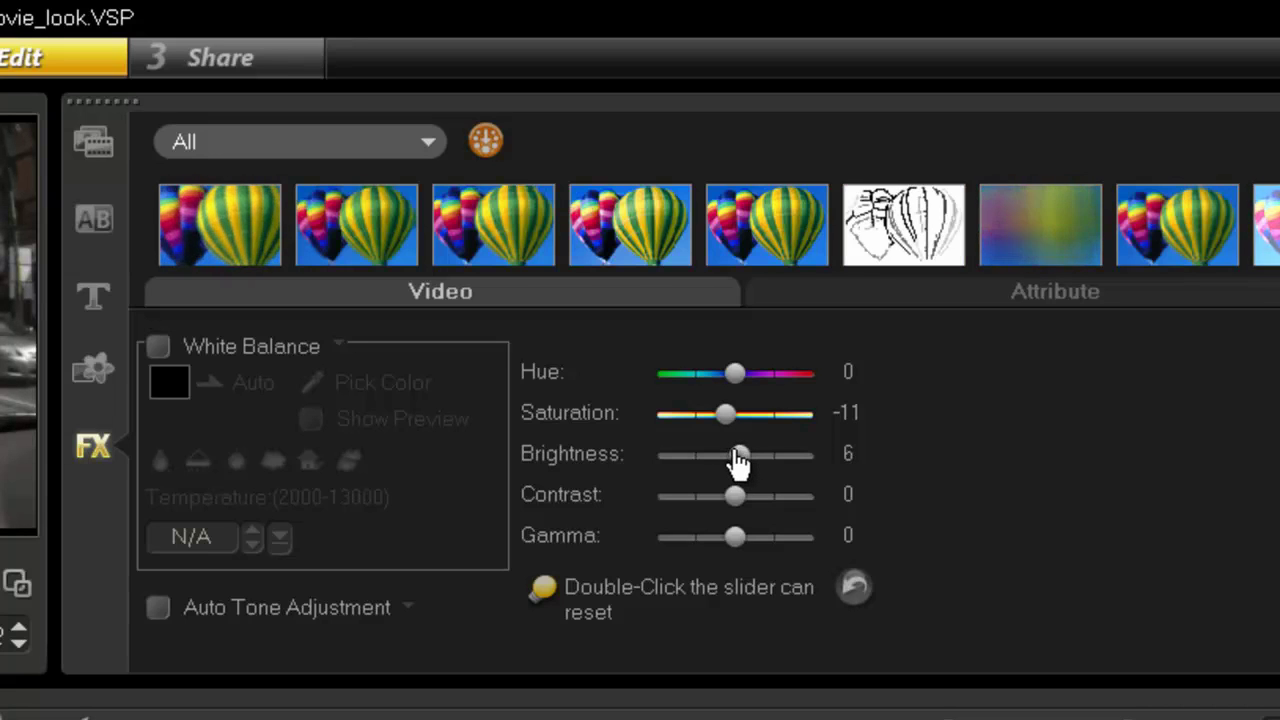
left_click_drag(737, 502, 750, 502)
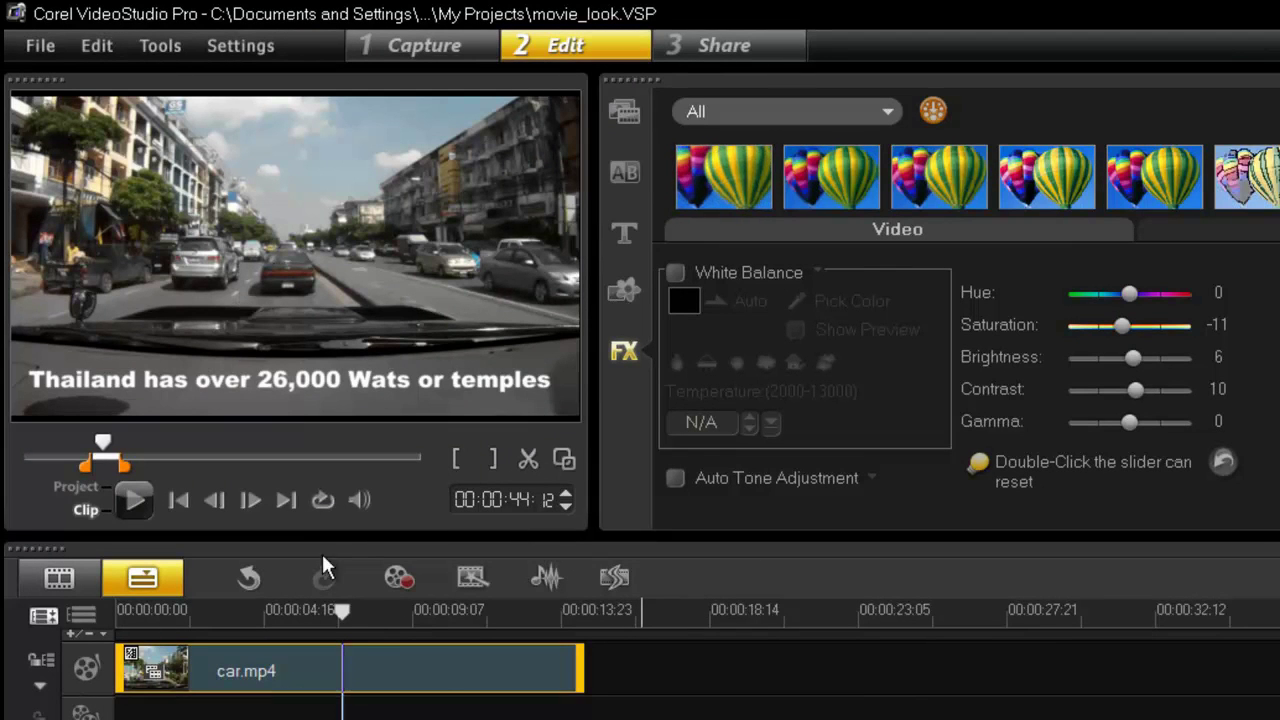
Customize the Duotone filter: disable colour range, keep 94% original colour, near-zero red/orange.
left_click_drag(343, 609, 204, 634)
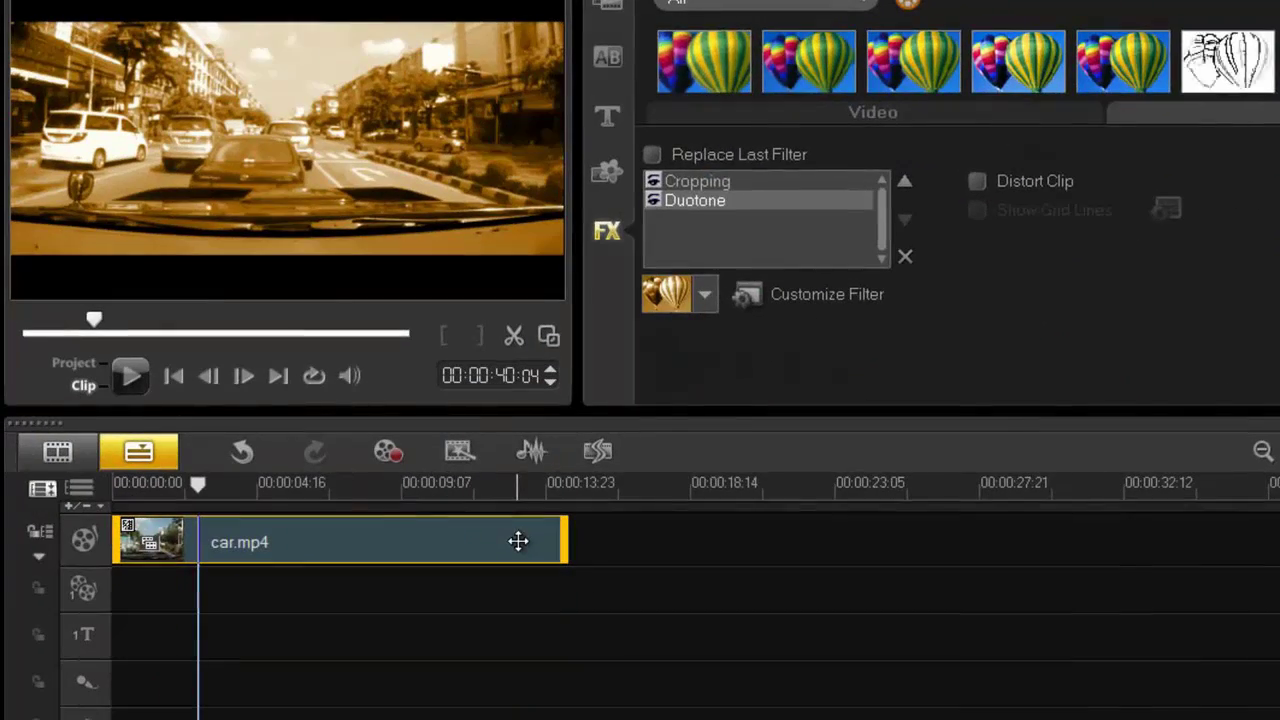
left_click(810, 295)
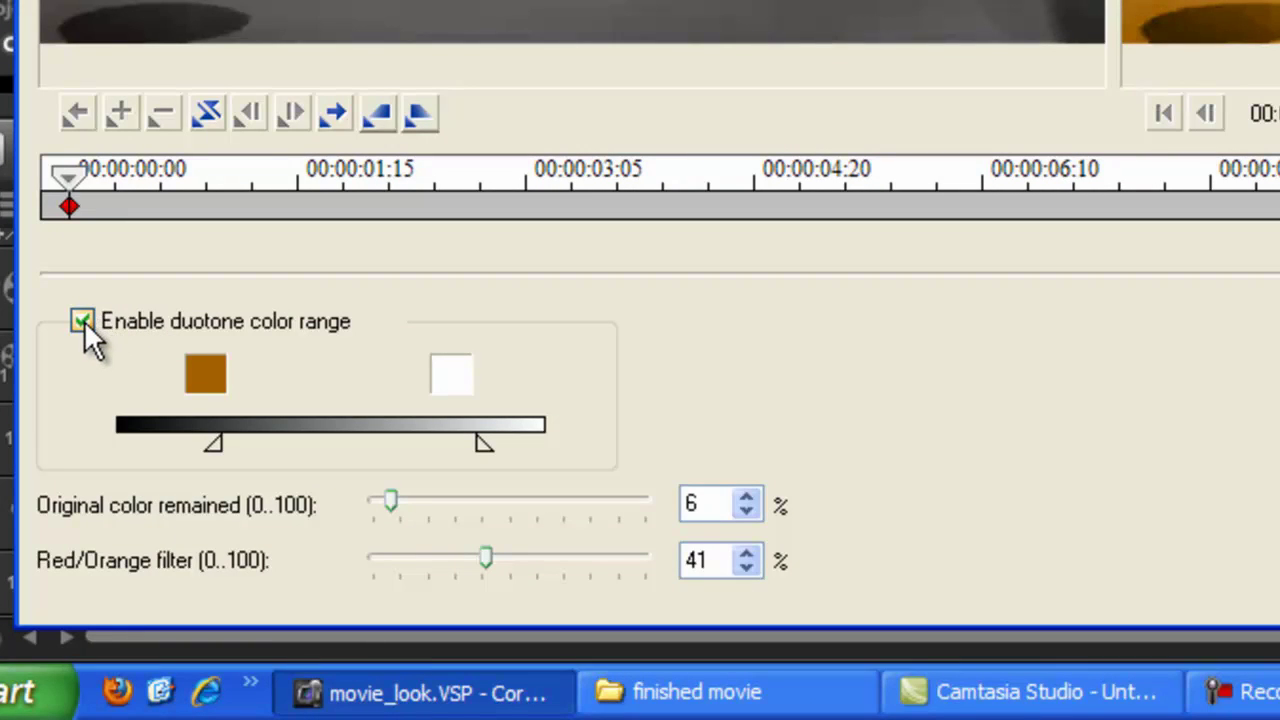
left_click(83, 321)
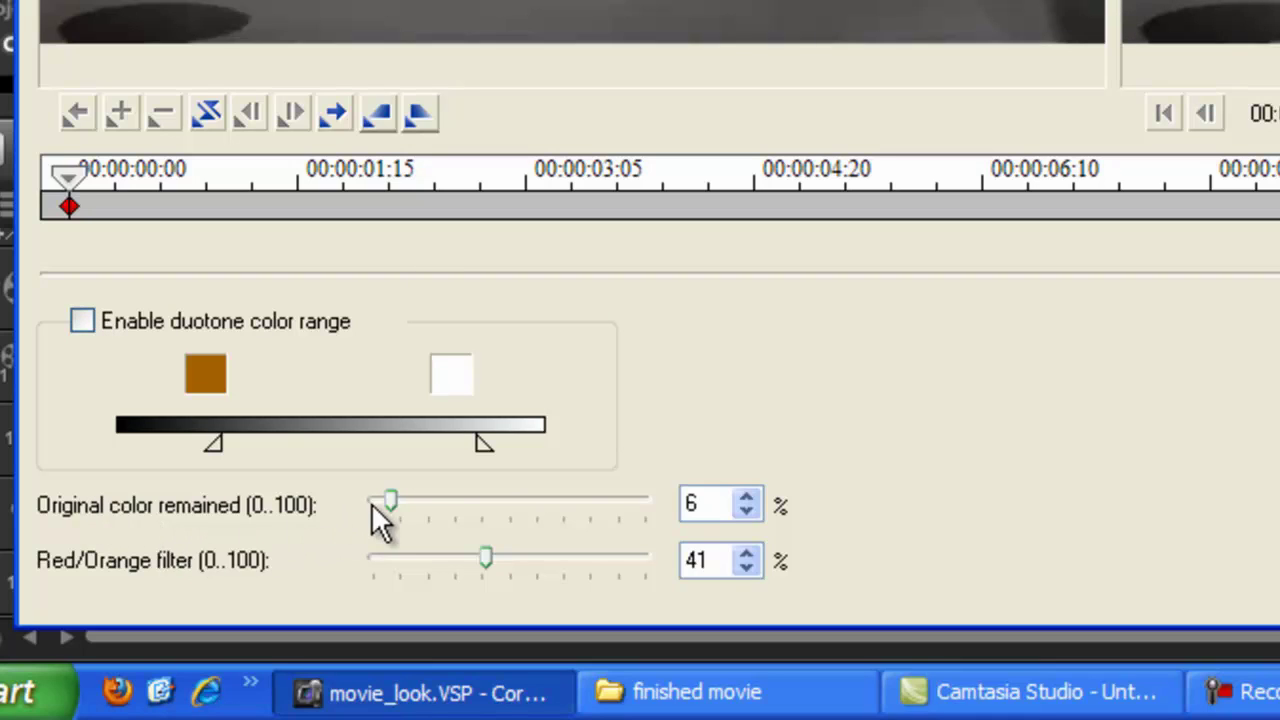
left_click_drag(390, 493, 571, 495)
left_click_drag(485, 558, 388, 547)
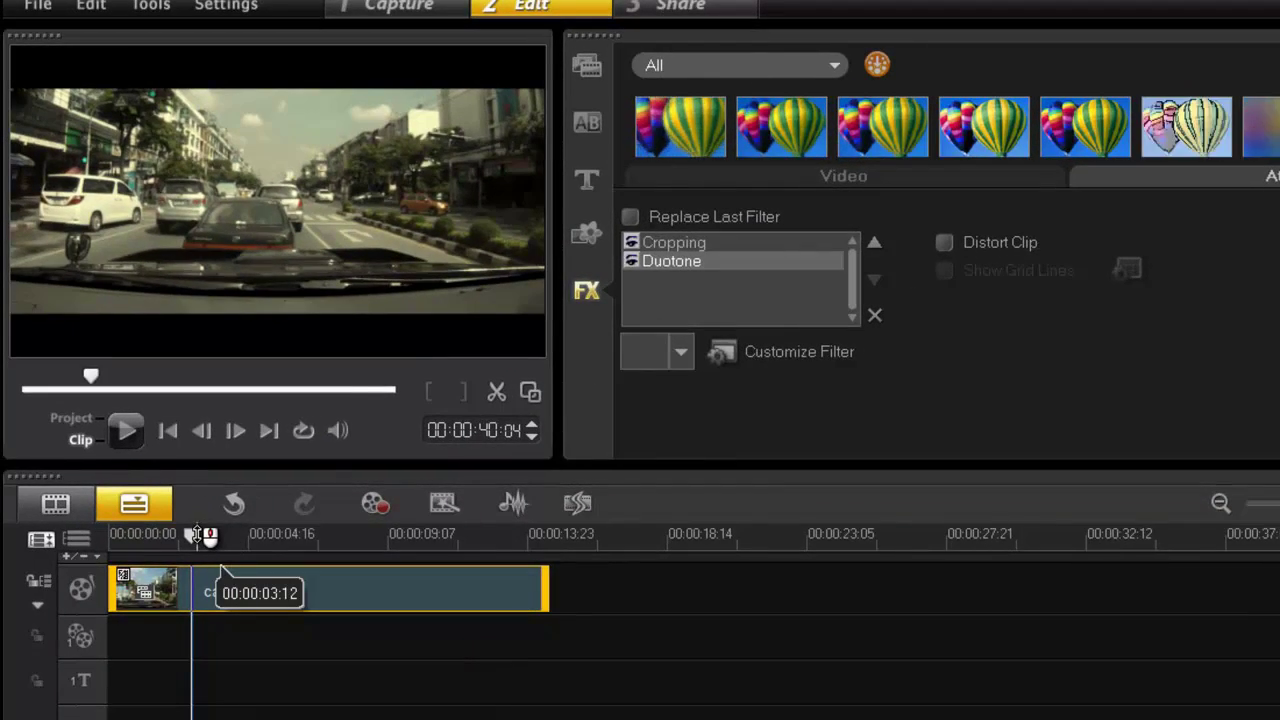
Rewind to the start and paste the first Duotone keyframe's settings to all later keyframes.
left_click_drag(188, 536, 455, 565)
left_click_drag(472, 567, 112, 567)
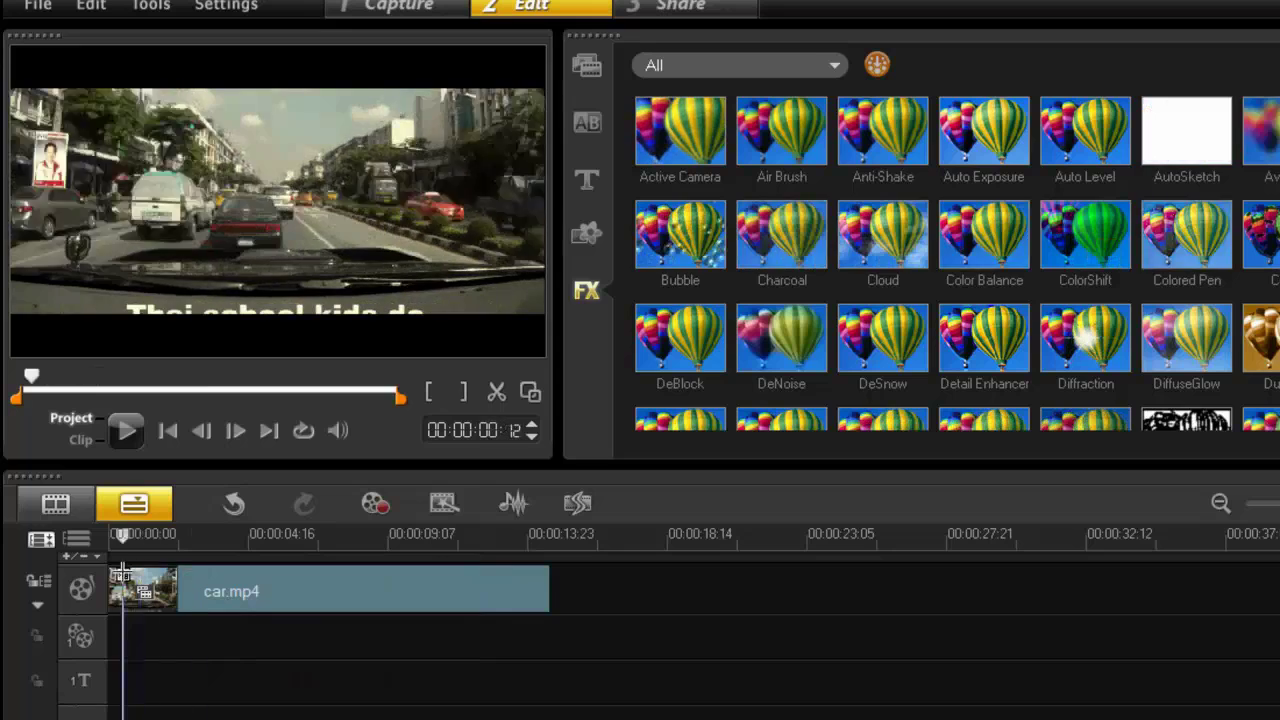
double_click(354, 596)
left_click(766, 348)
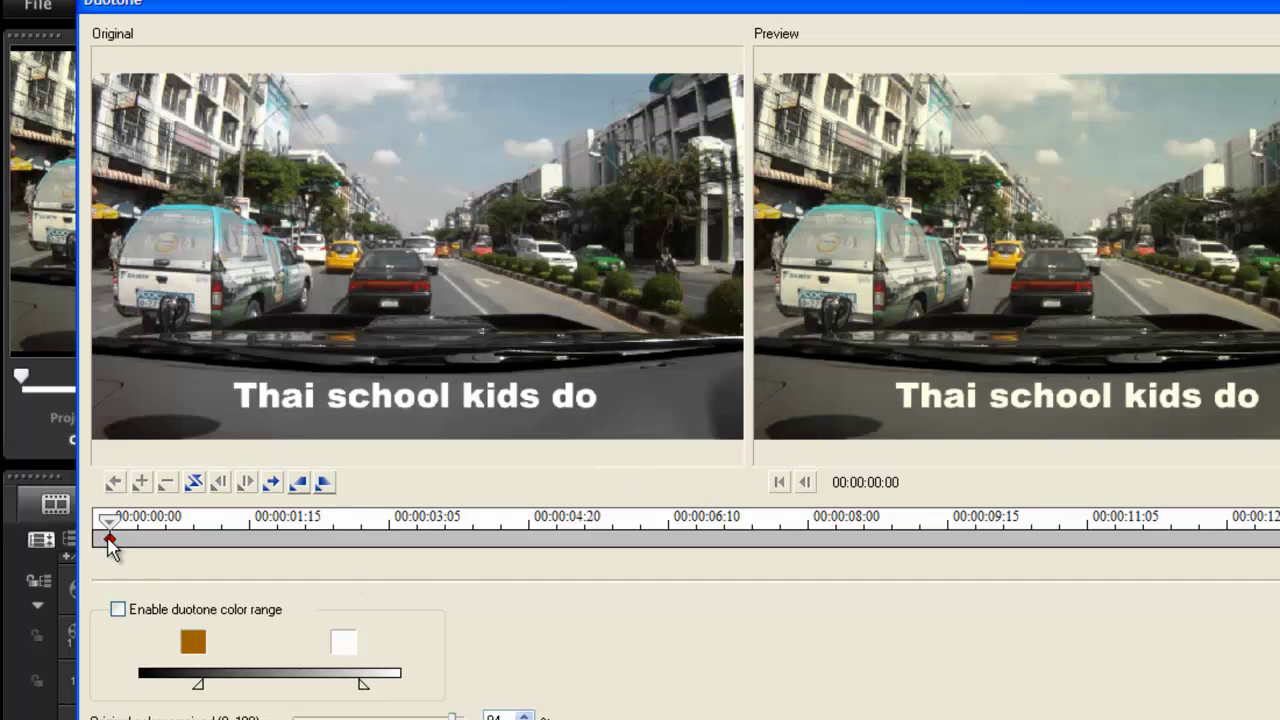
right_click(109, 540)
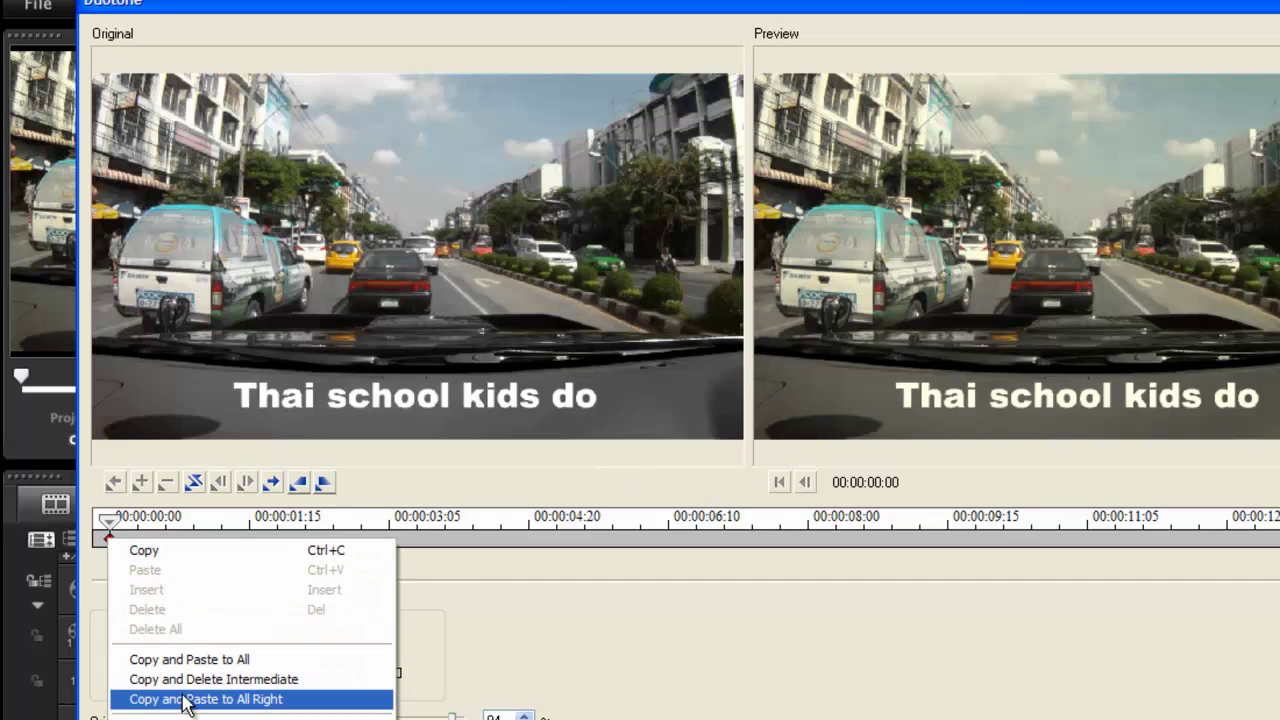
left_click(185, 700)
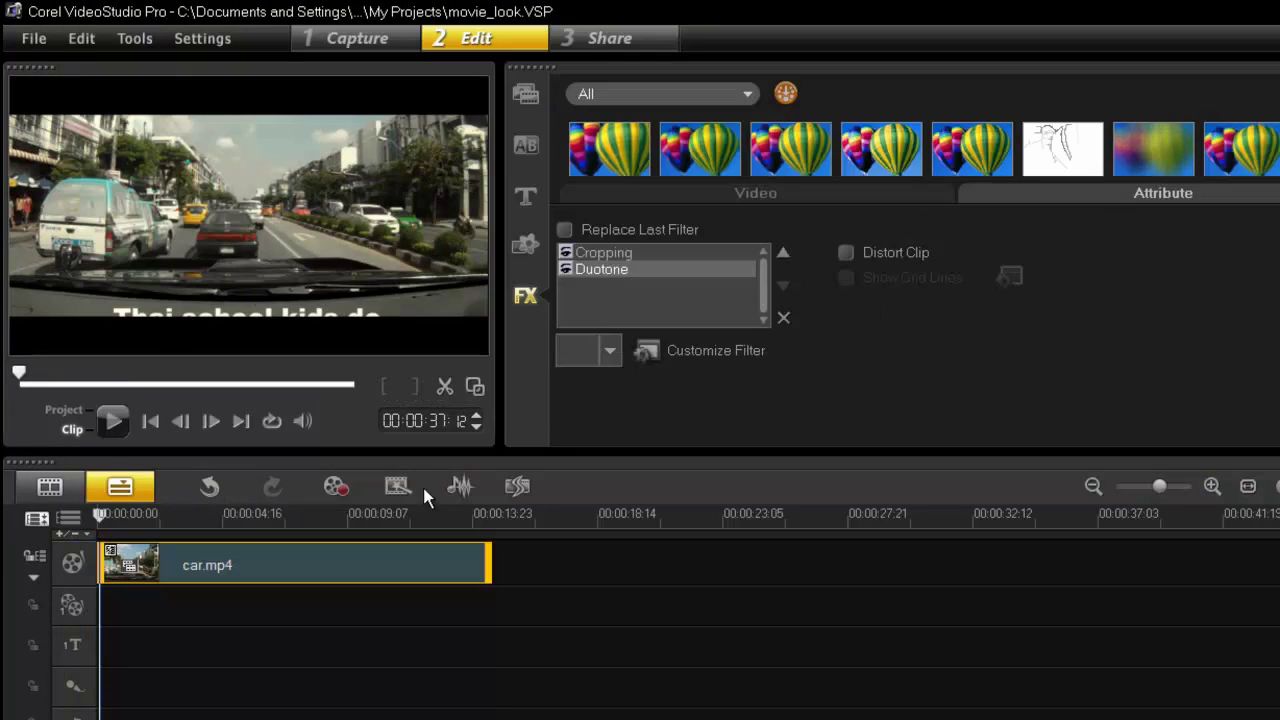
left_click(104, 518)
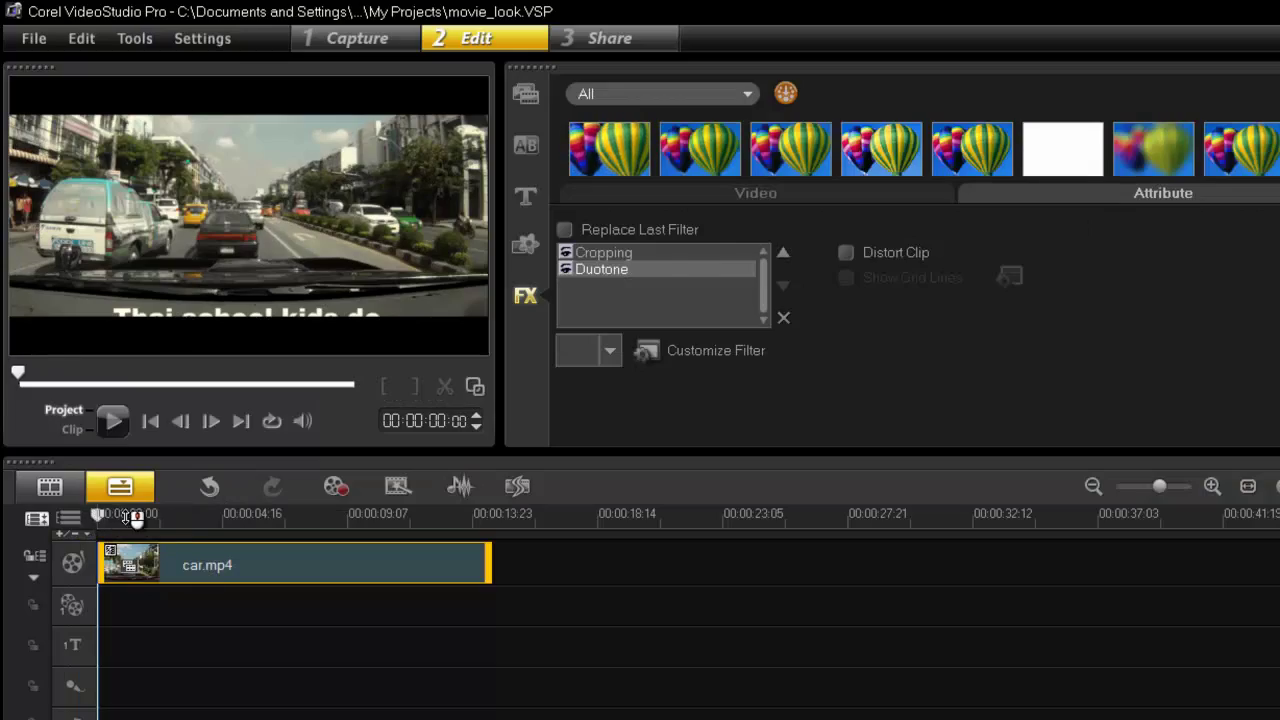
left_click_drag(135, 518, 441, 525)
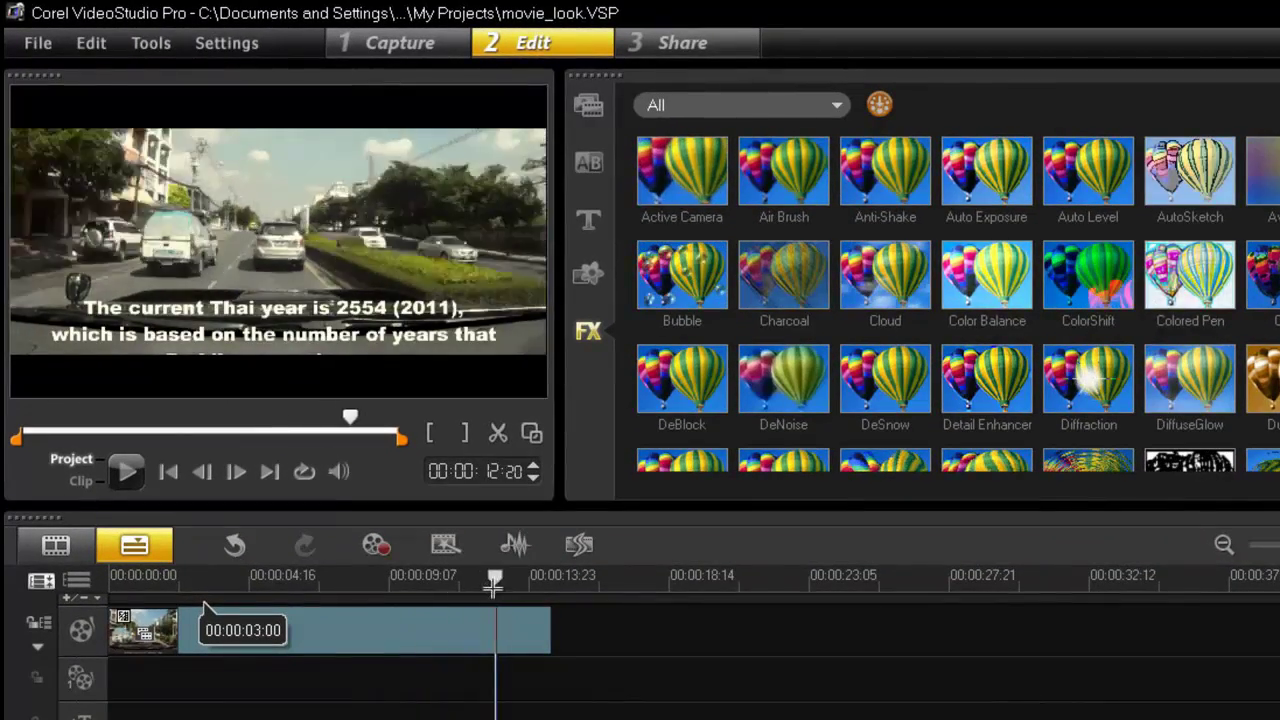
left_click_drag(205, 608, 251, 605)
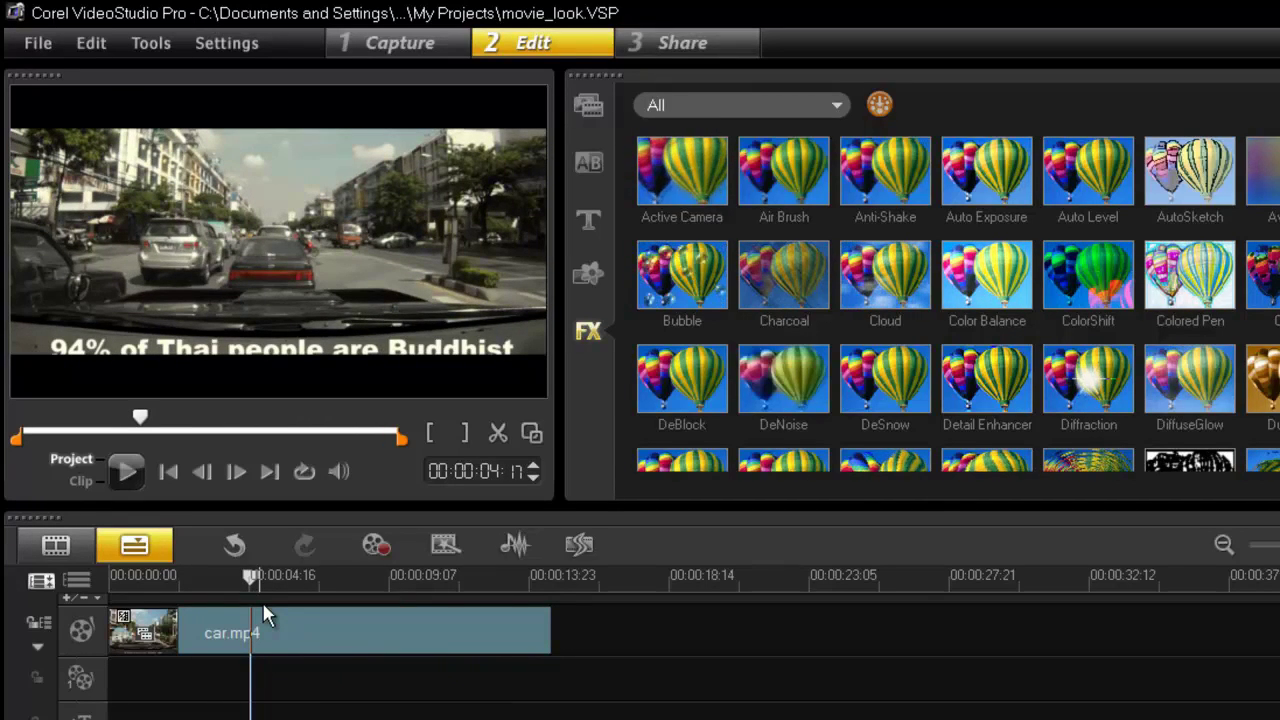